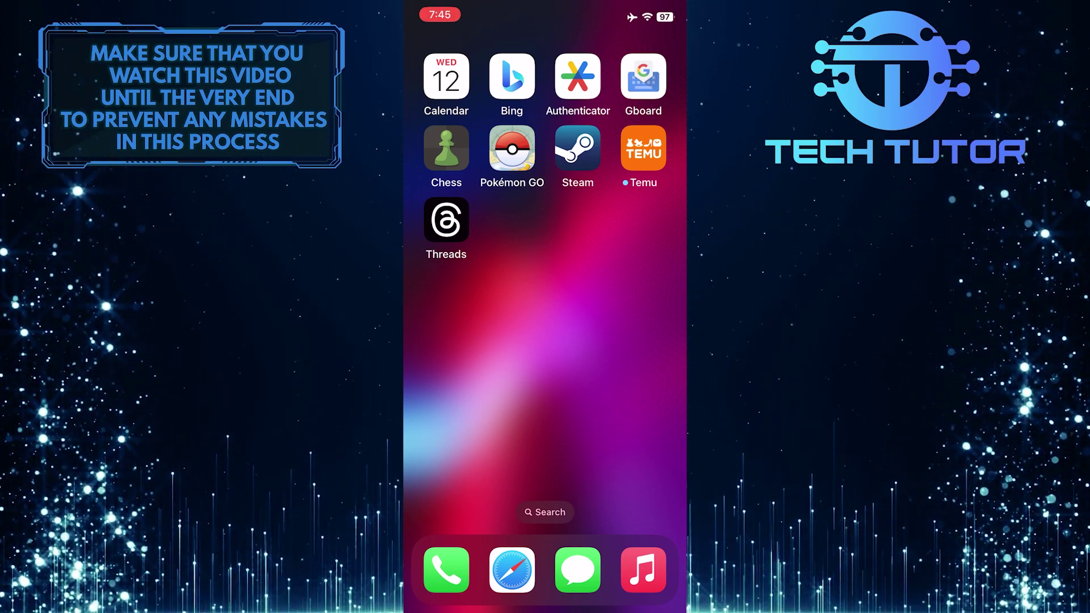
- Launch Threads and go from the profile page through Settings to Account settings
left_click(446, 220)
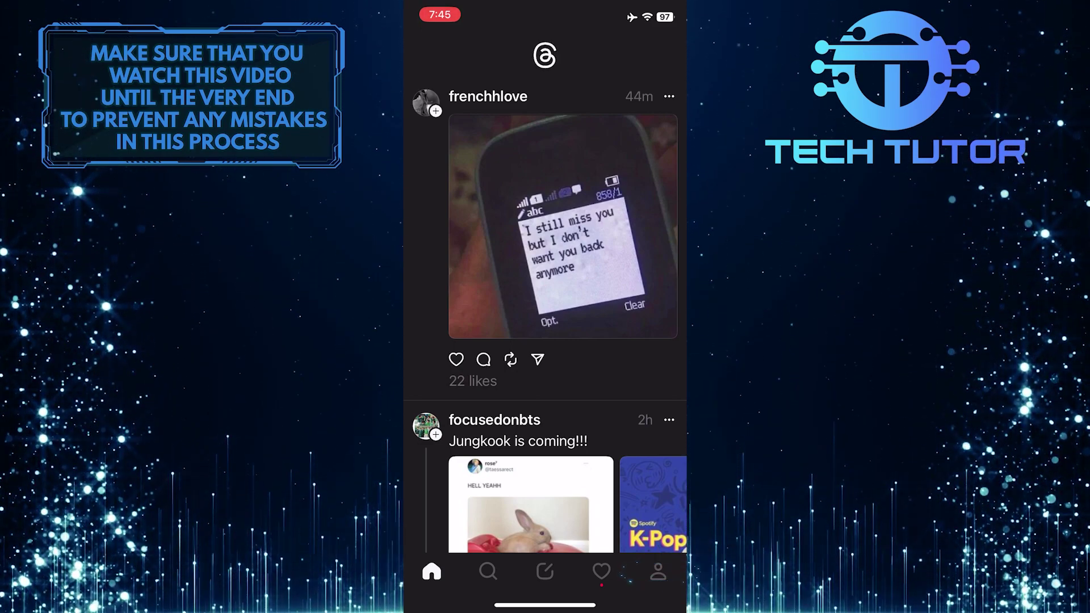
left_click(658, 572)
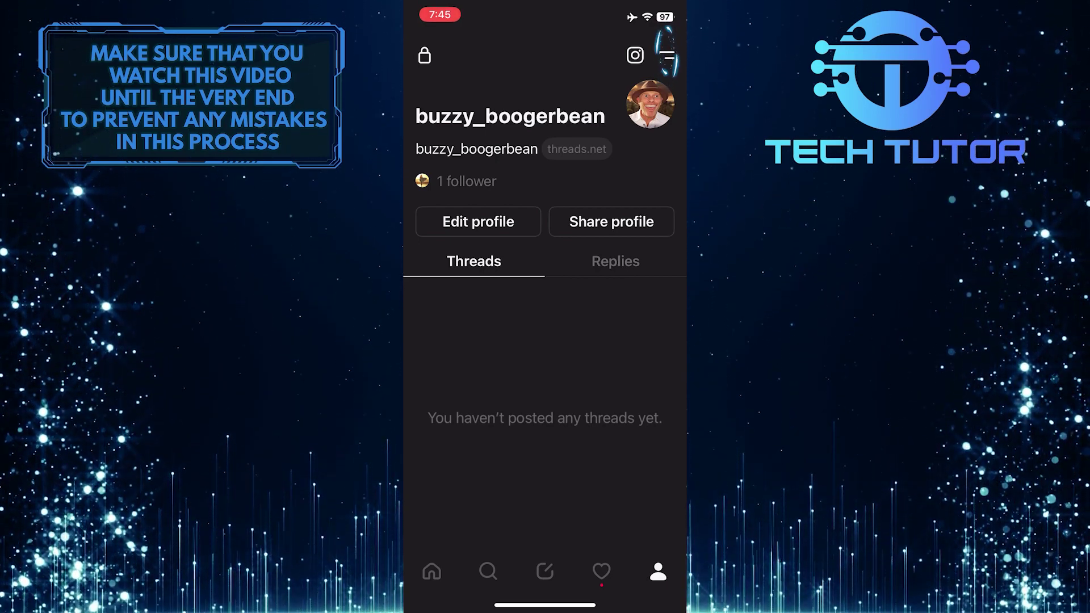
left_click(667, 54)
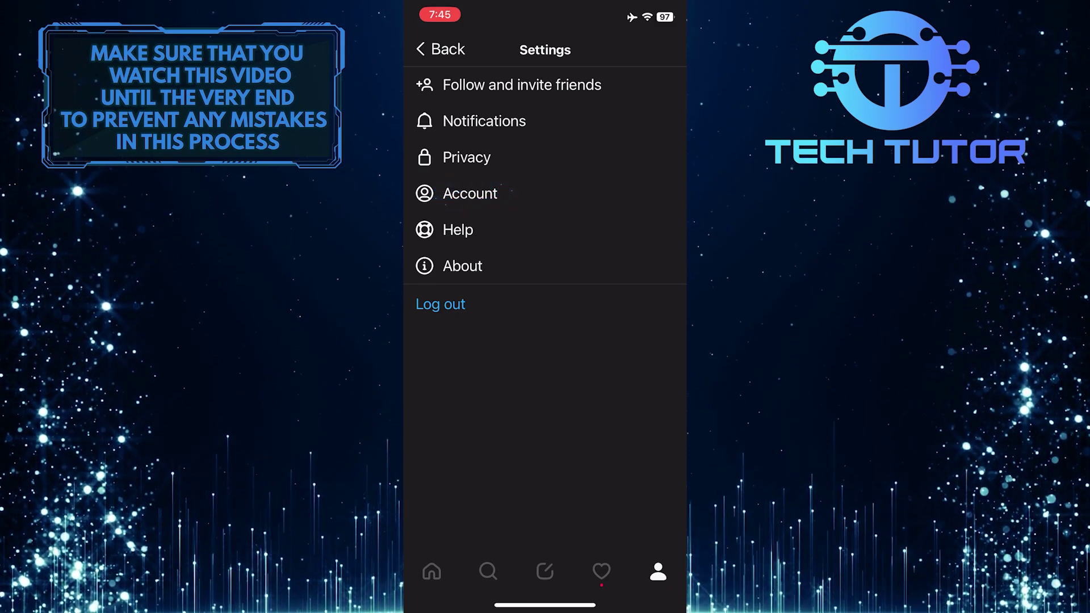
left_click(469, 193)
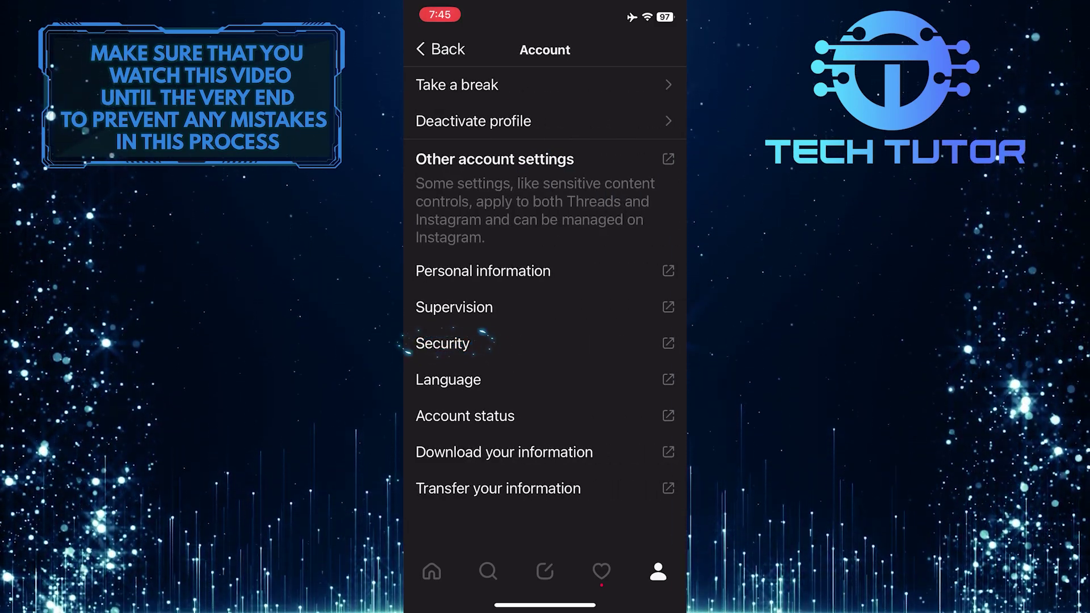
- Go from Security to Password and security, then to Change password
left_click(442, 343)
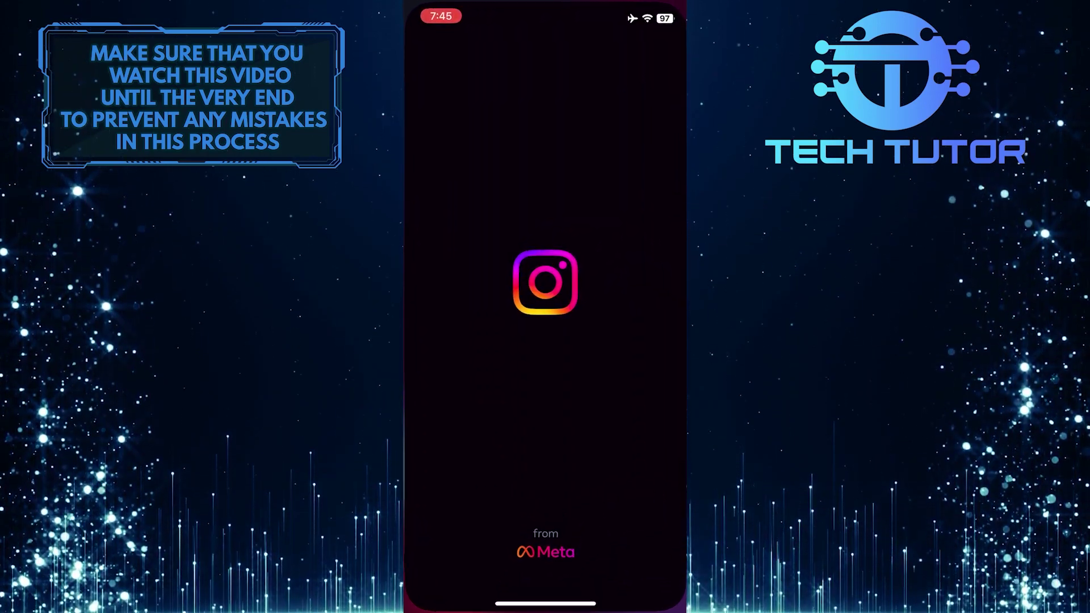
left_click(531, 465)
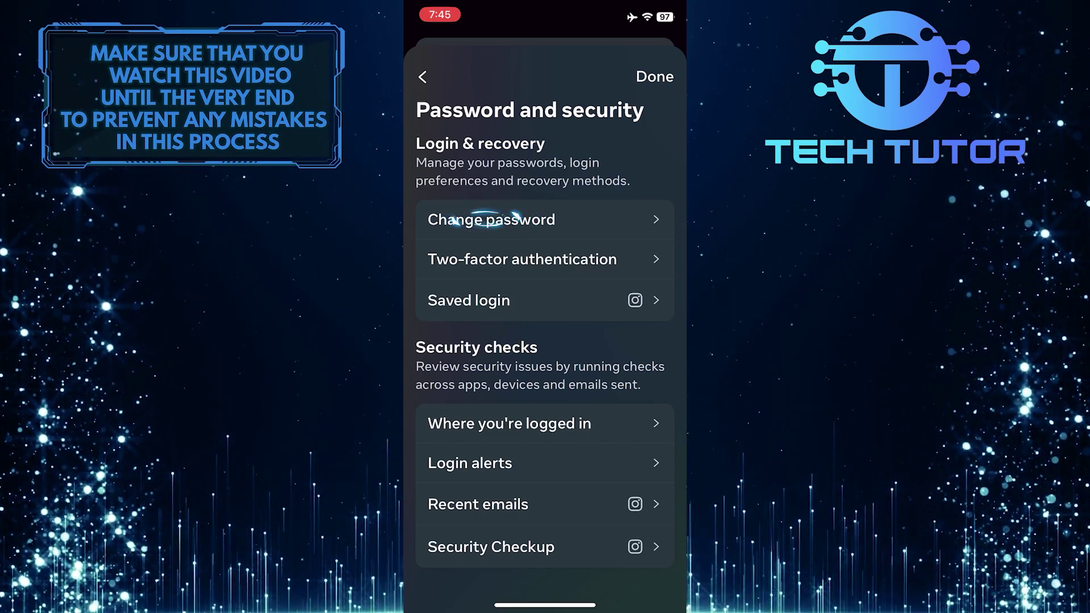
left_click(528, 219)
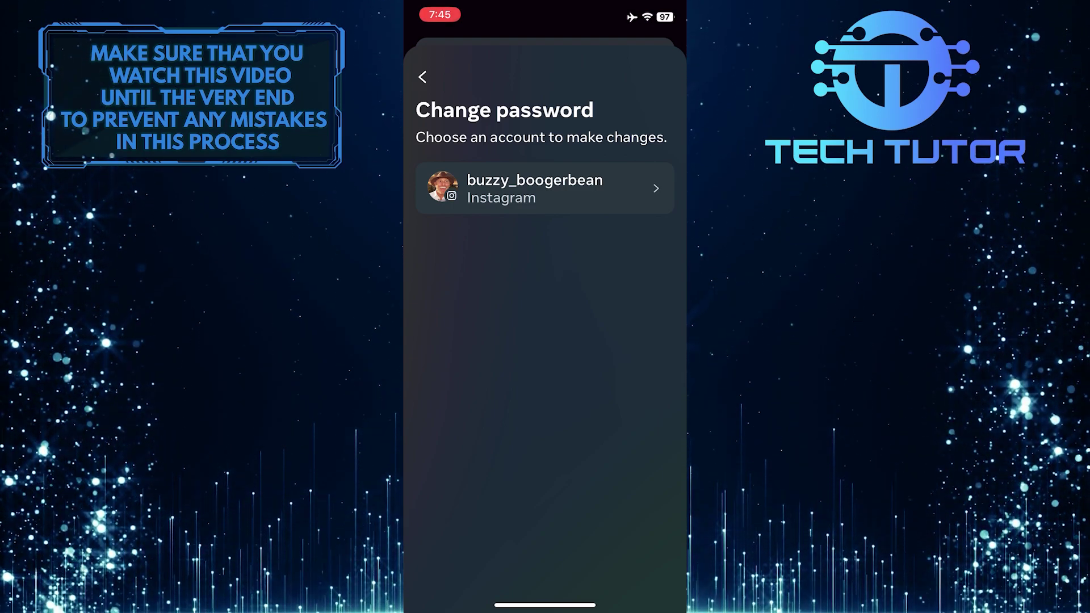
- Choose the Instagram account on the Change password screen
left_click(545, 189)
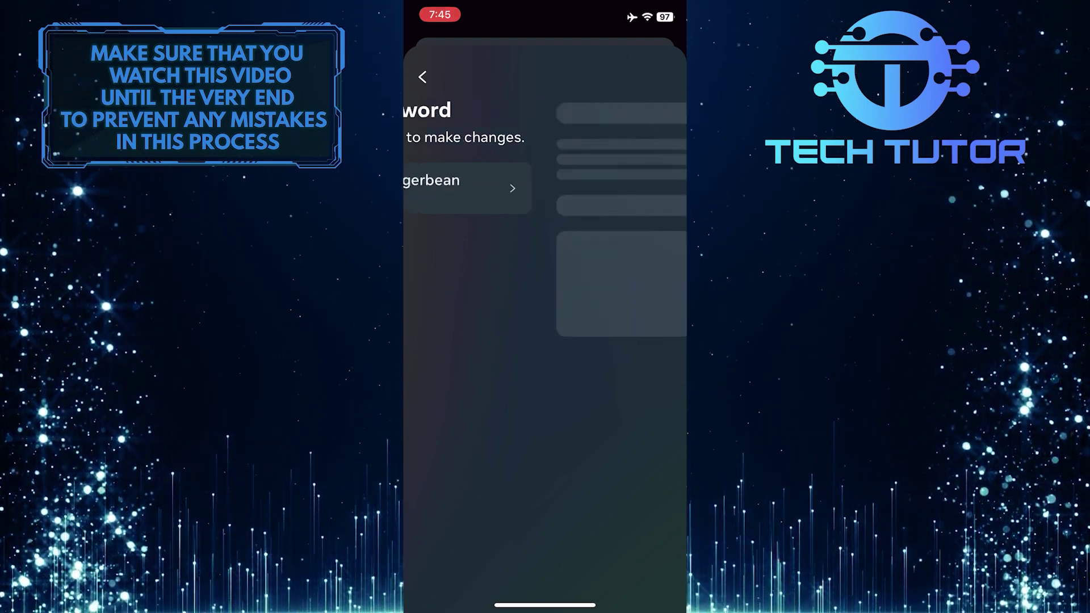